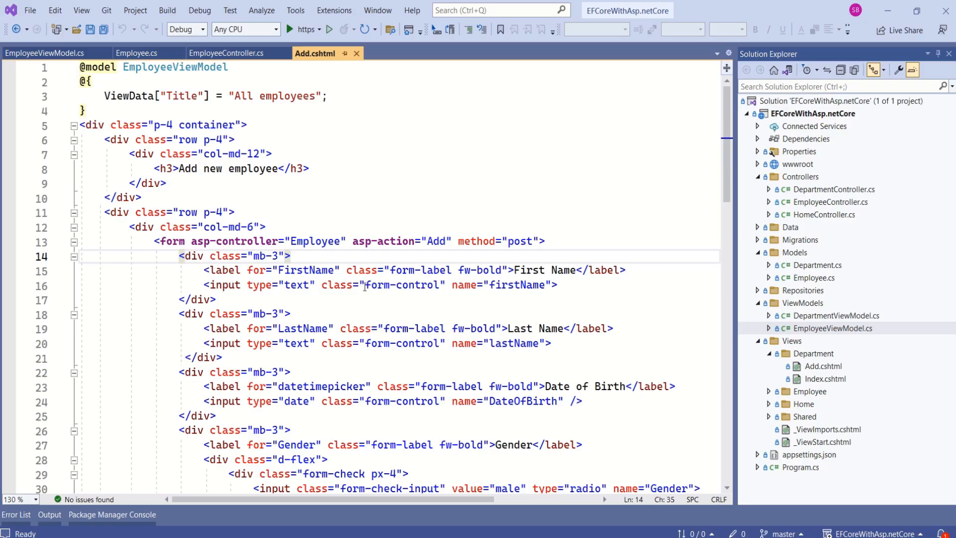
- Review the form's post target and the POST Add action's firstName and lastName string parameters
double_click(315, 241)
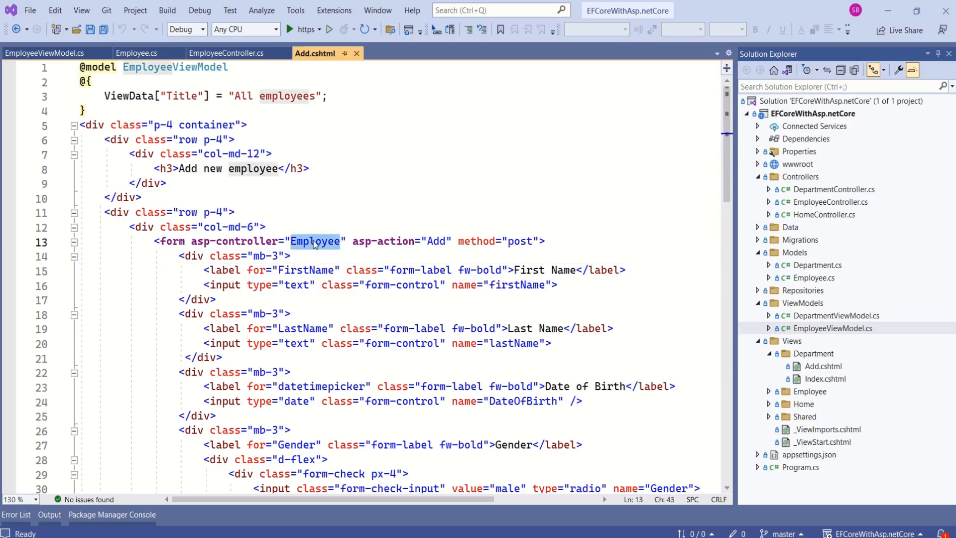
double_click(437, 241)
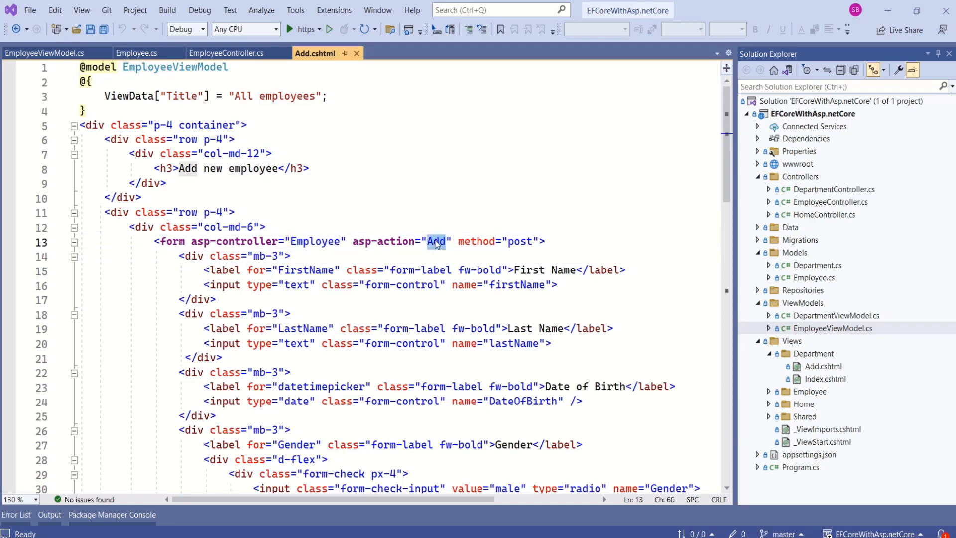
click(238, 53)
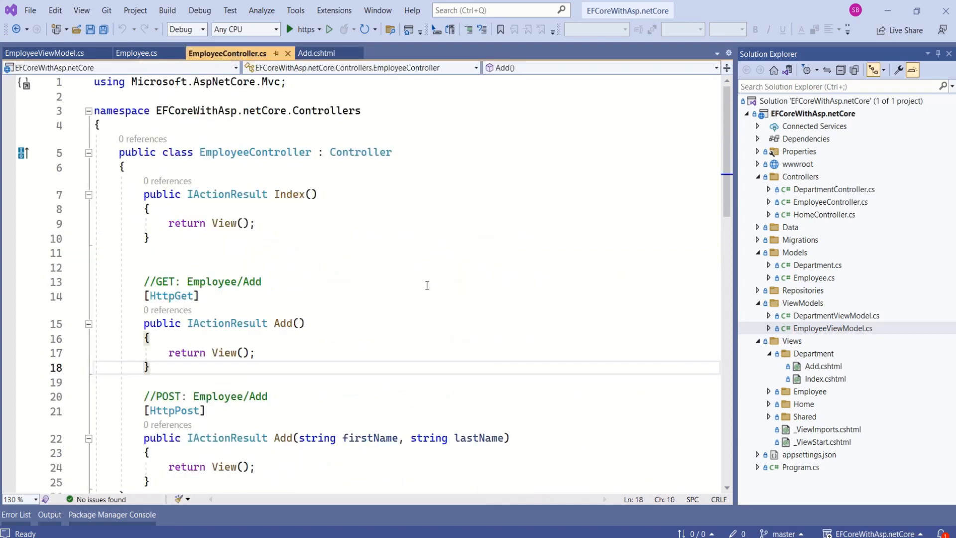
scroll(427, 285, down, 3)
click(287, 351)
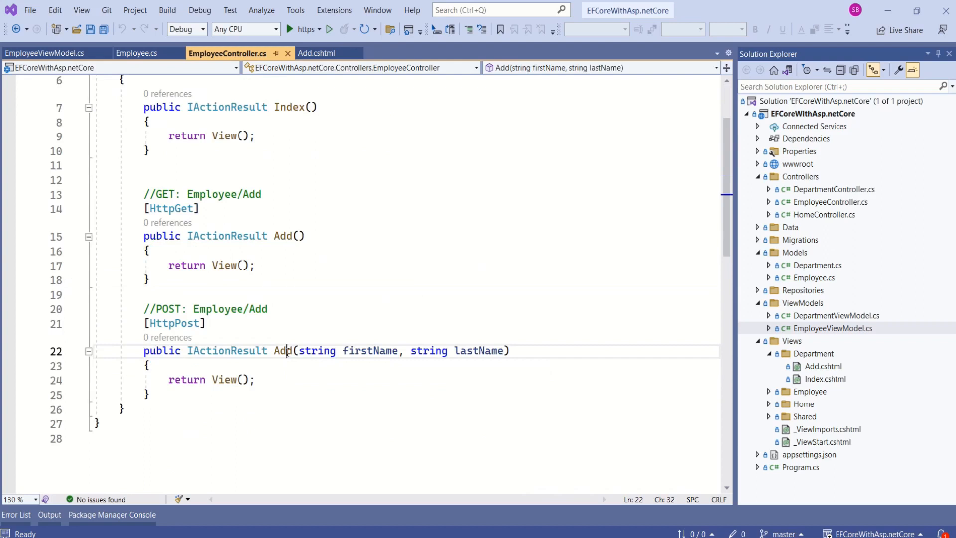
key(End)
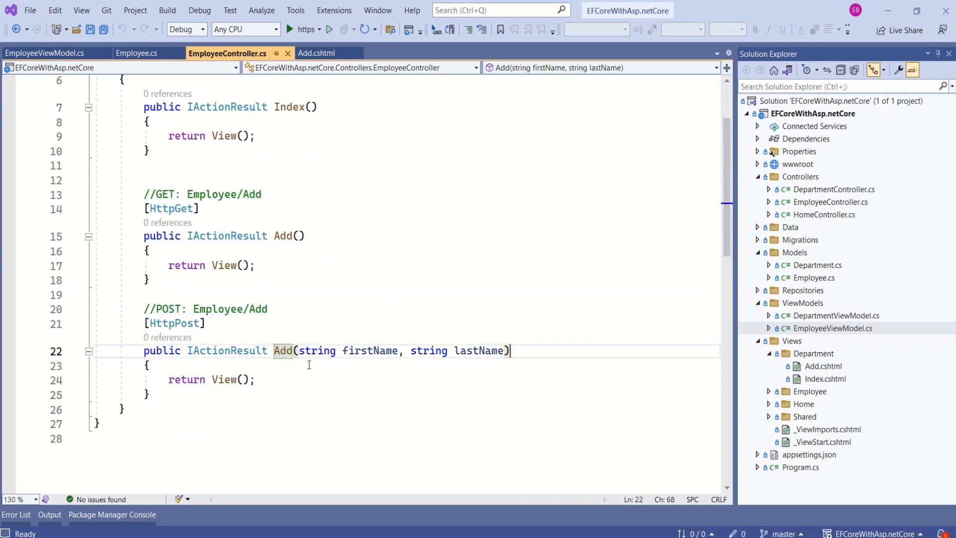
drag(300, 350, 510, 350)
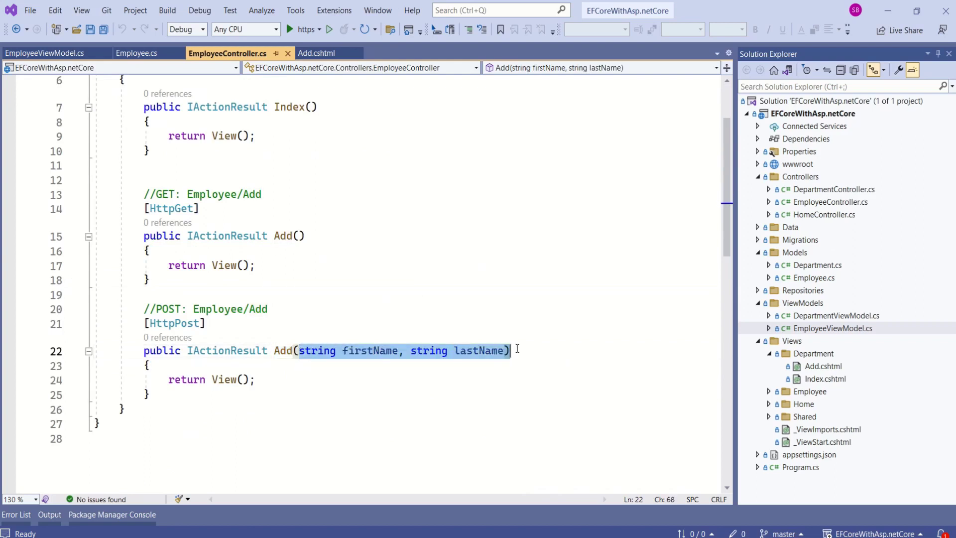
click(487, 366)
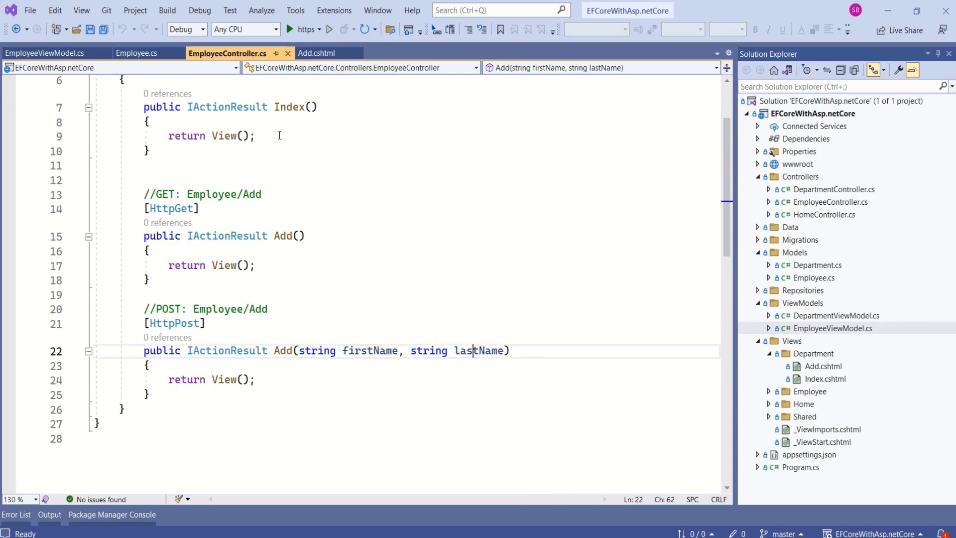
- Compare the Add form's firstName/lastName name attributes and EmployeeViewModel directive with the POST Add action
click(316, 52)
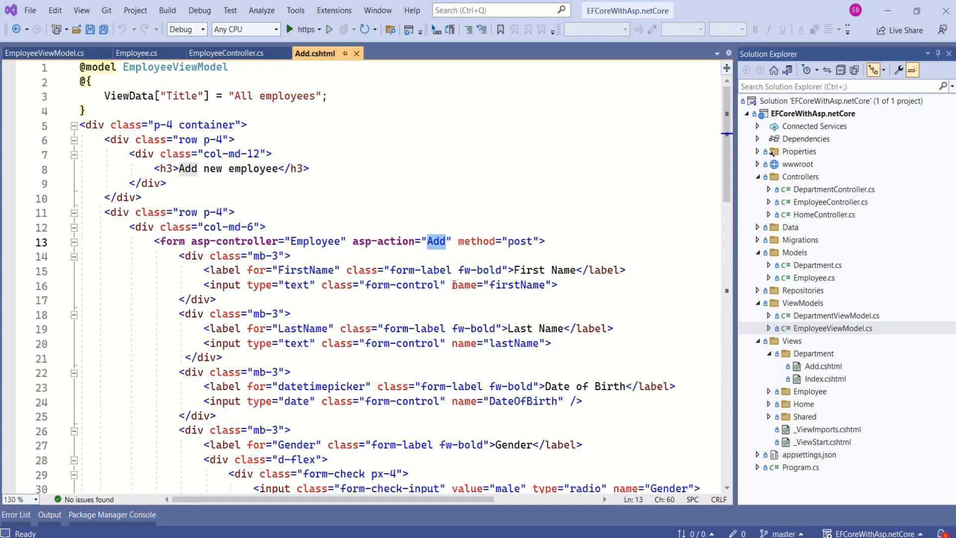
drag(451, 285, 552, 286)
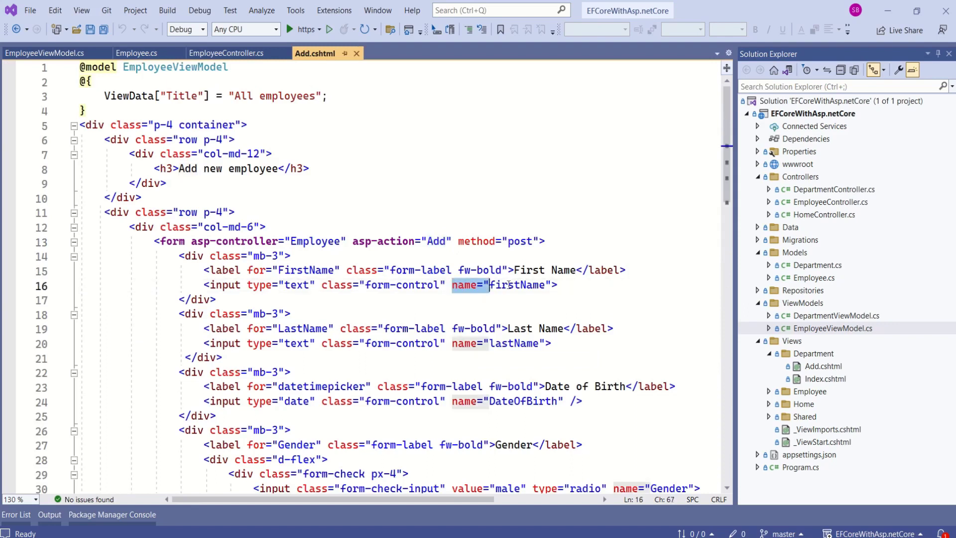
click(463, 343)
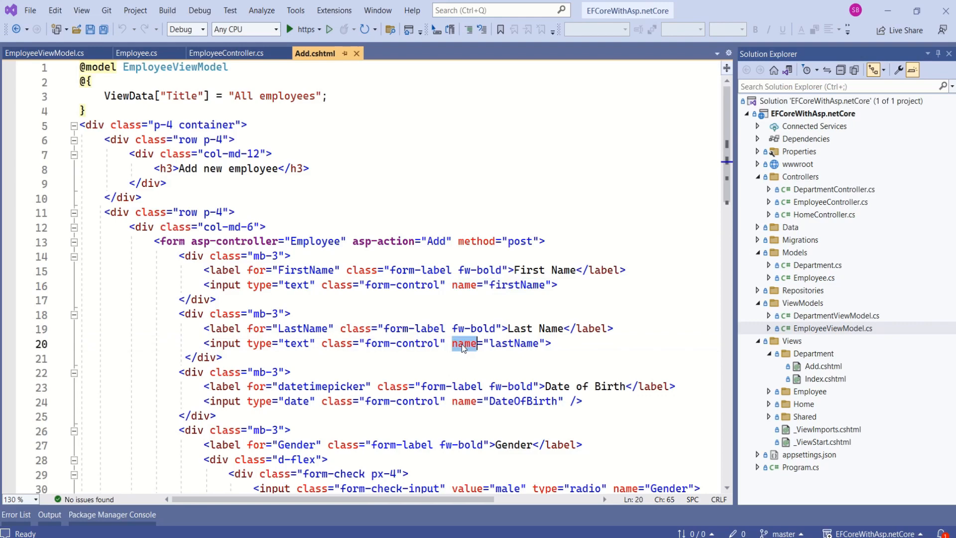
click(520, 342)
drag(451, 342, 552, 343)
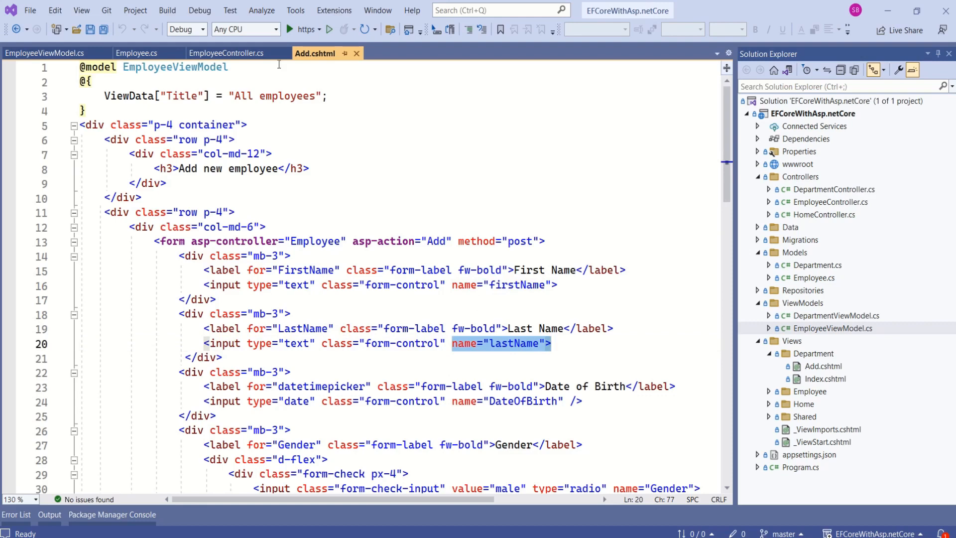
click(211, 56)
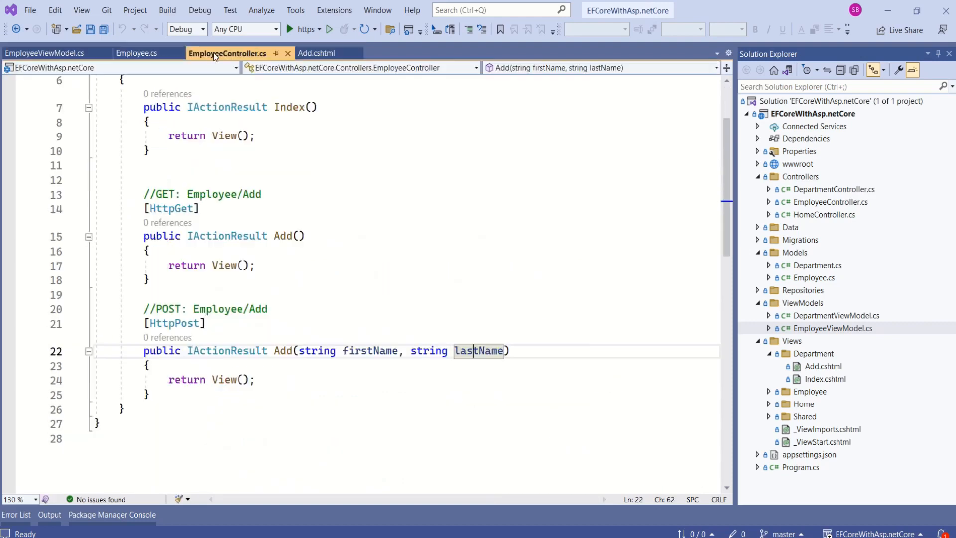
key(ctrl+Tab)
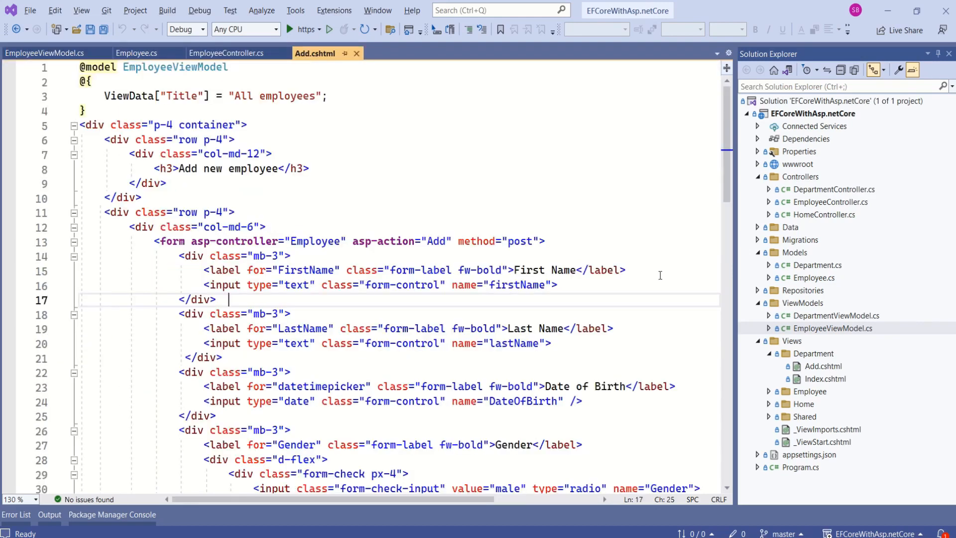
double_click(191, 67)
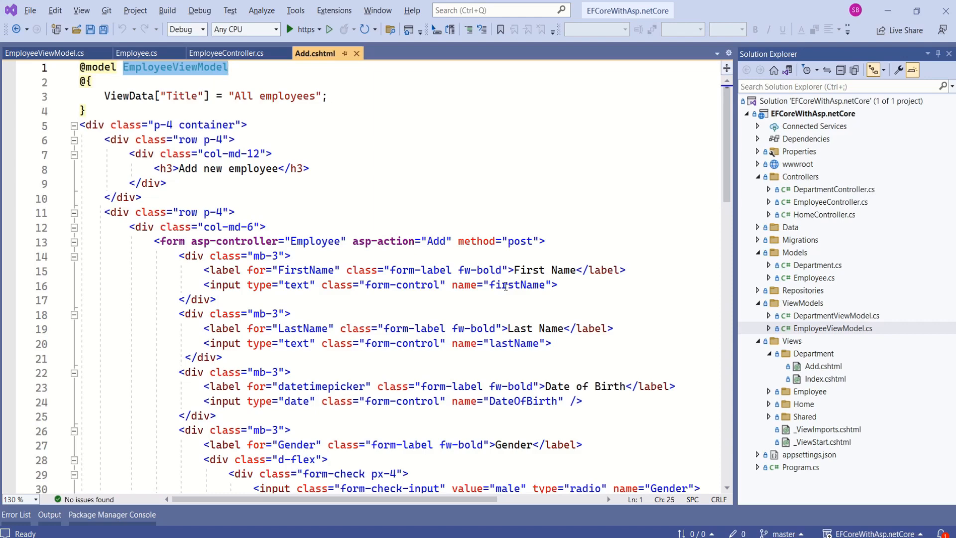
click(225, 53)
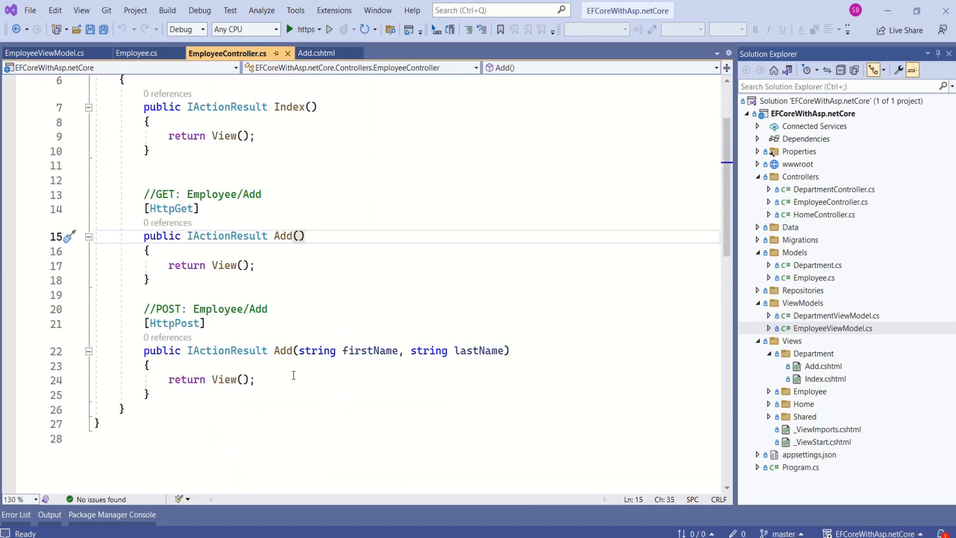
click(289, 351)
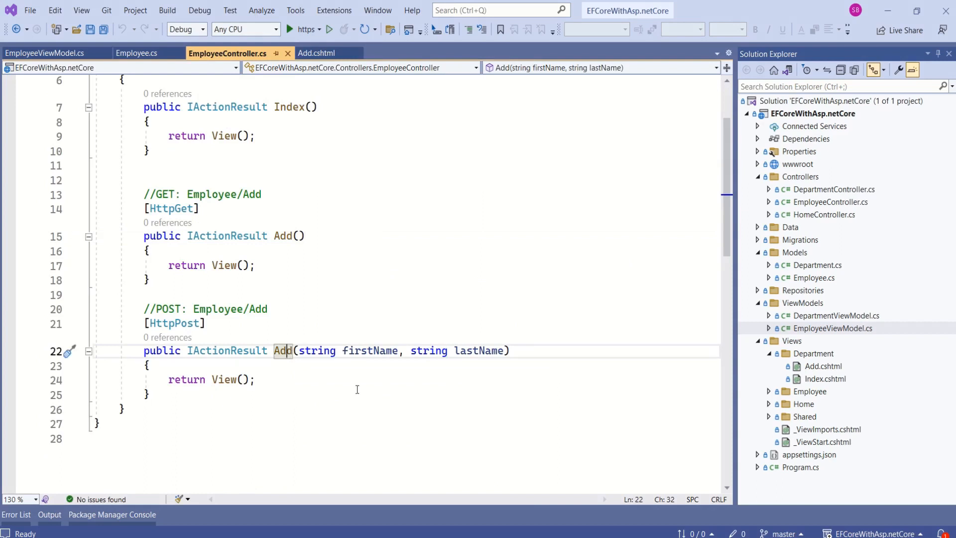
- Replace the string parameters with EmployeeViewModel and import the ViewModels namespace via Ctrl+
drag(299, 350, 506, 349)
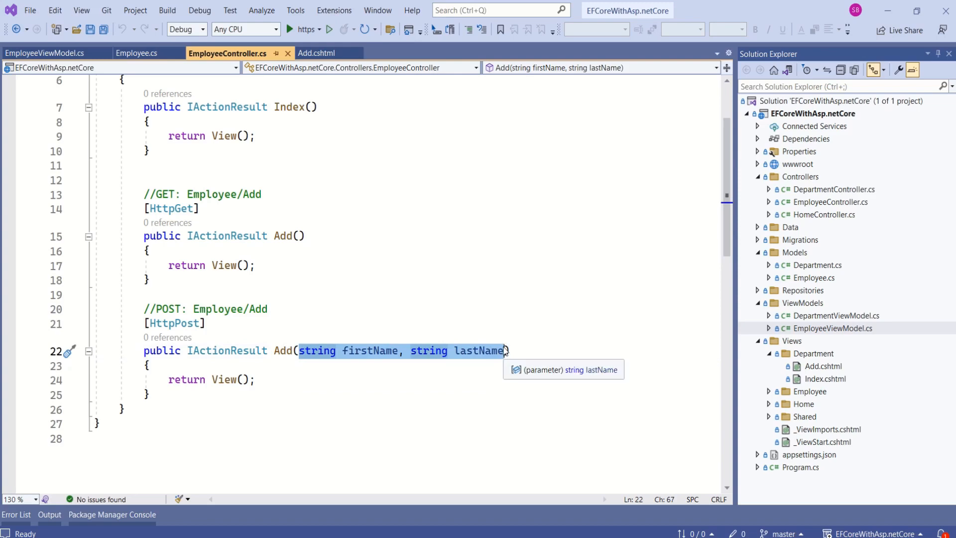
text(Empl)
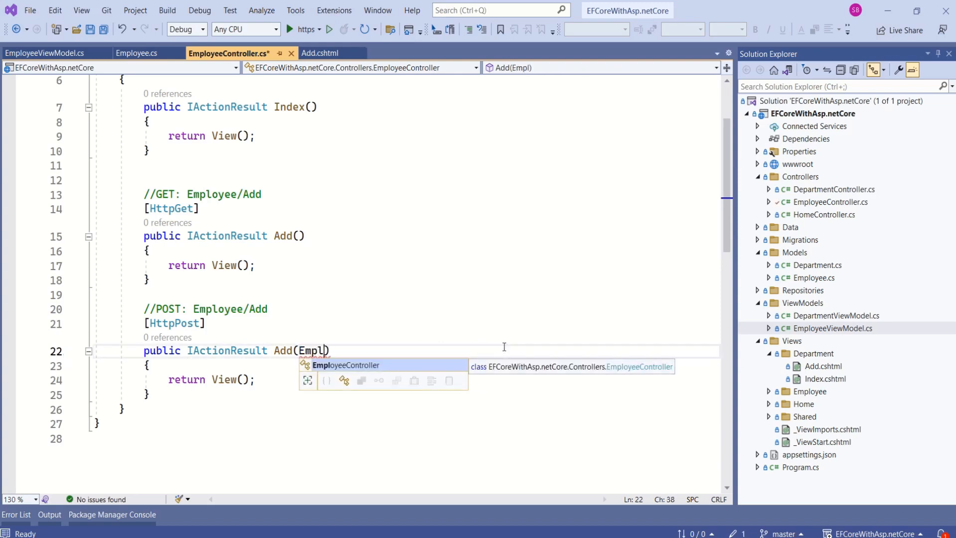
text(oyeeViewModel)
key(ctrl+period)
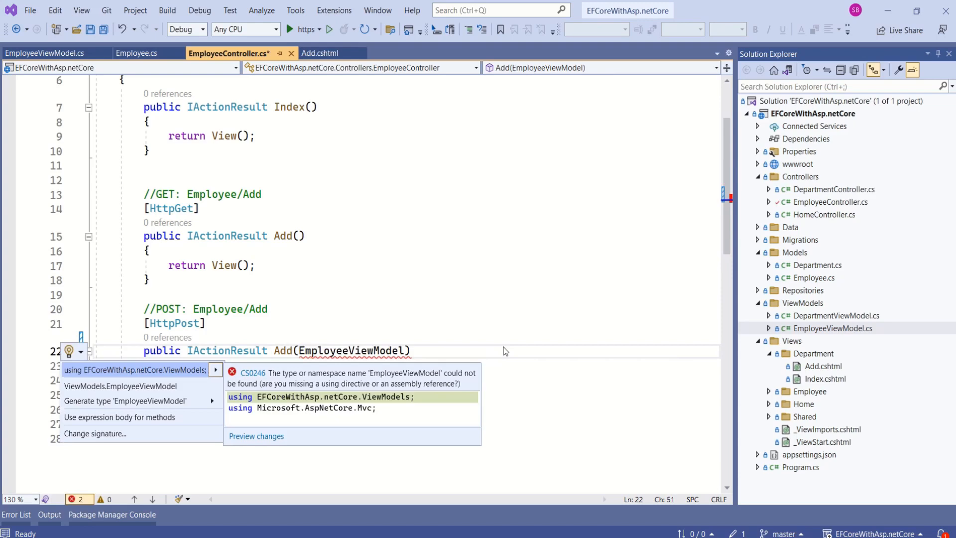
key(Return)
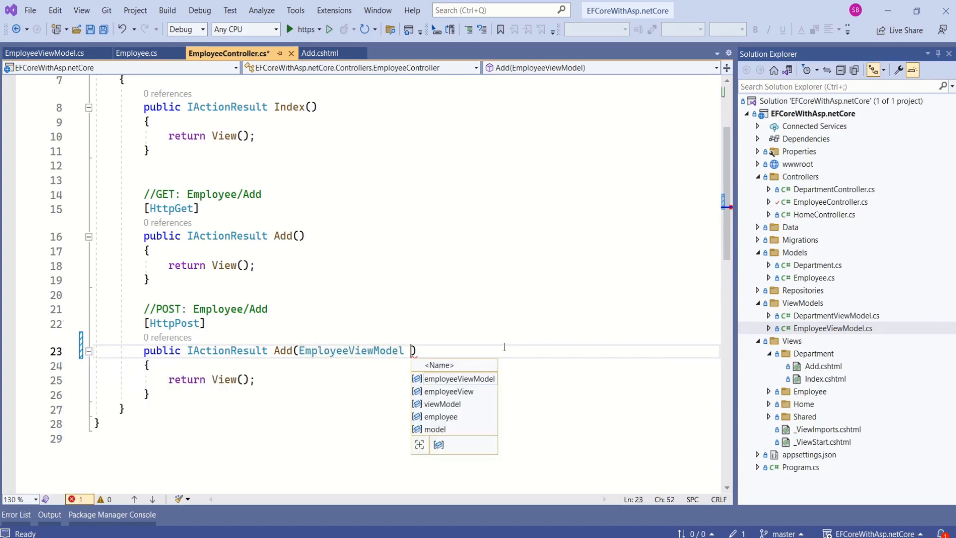
text(model)
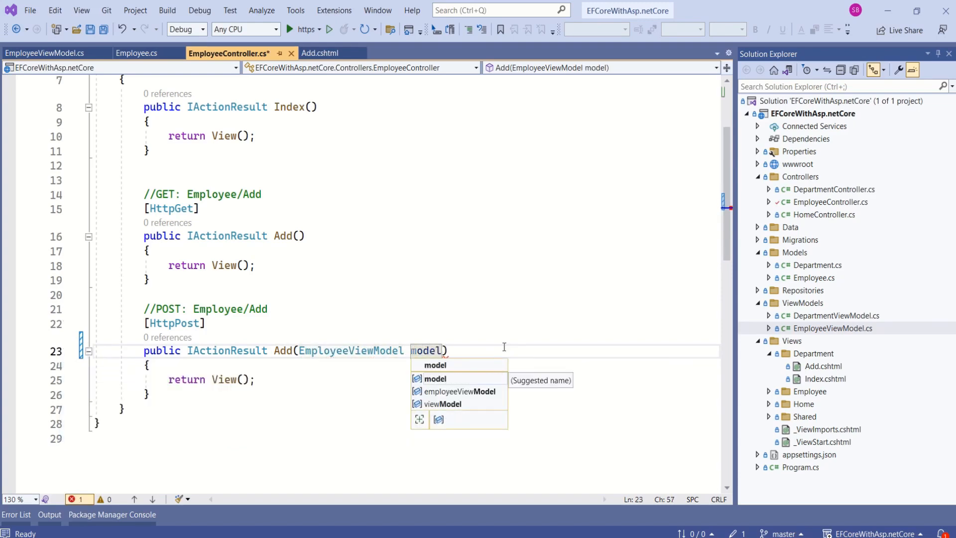
- Name the parameter model, then swap the First Name input's name attribute for an empty asp-for
key(Escape)
key(ctrl+Tab)
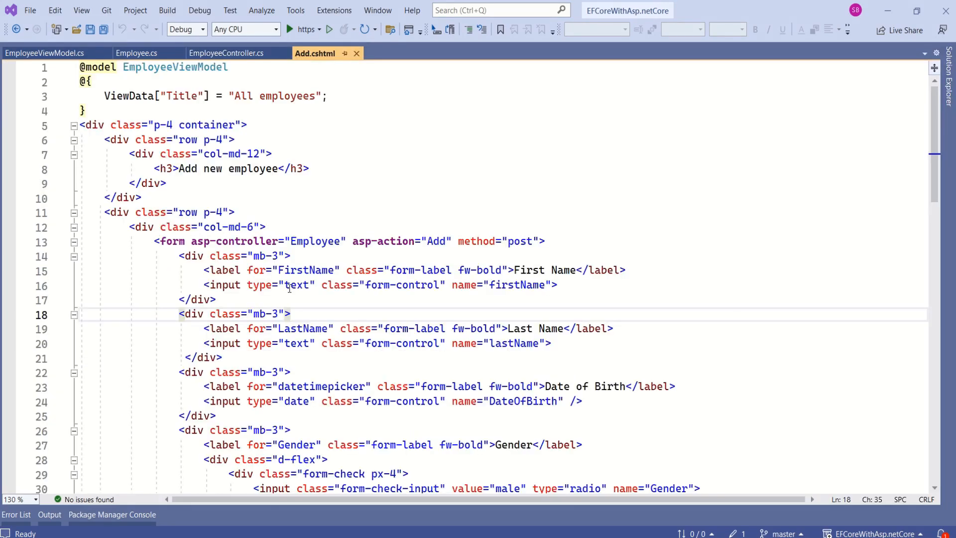
drag(179, 255, 230, 300)
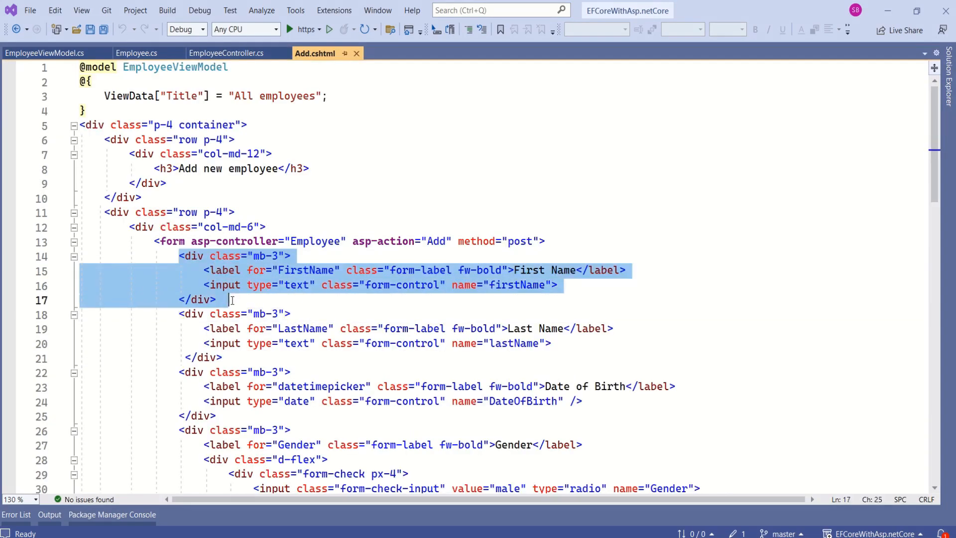
click(412, 312)
click(286, 285)
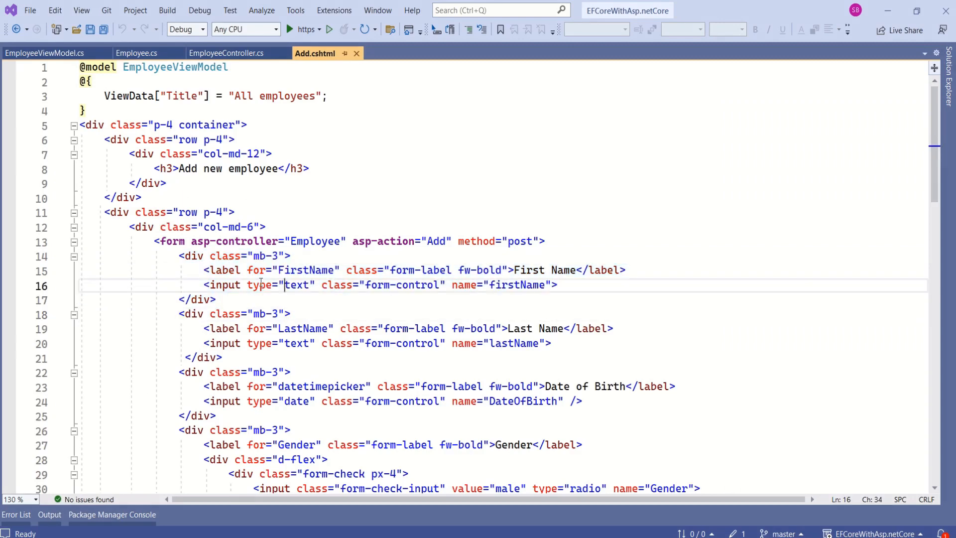
drag(203, 284, 570, 288)
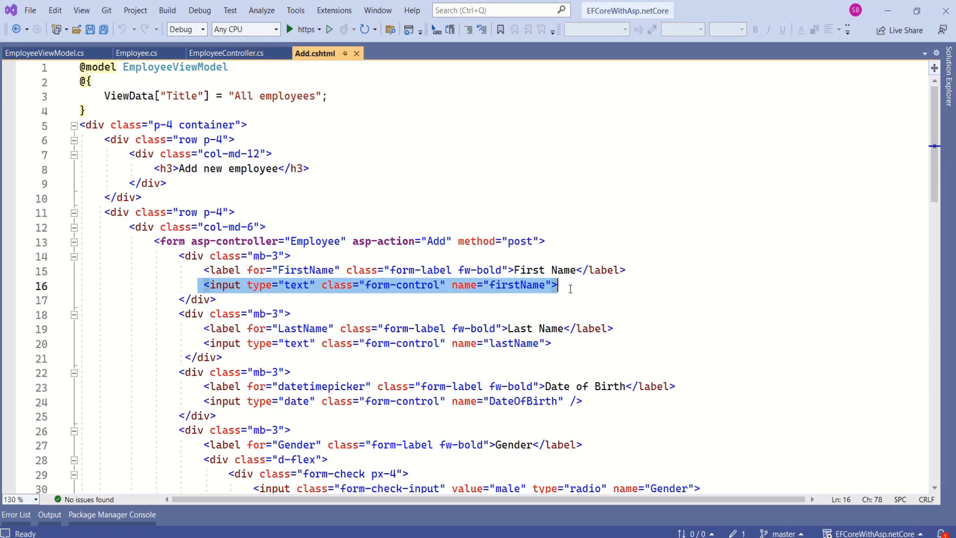
click(569, 288)
drag(446, 285, 553, 286)
key(ctrl+x)
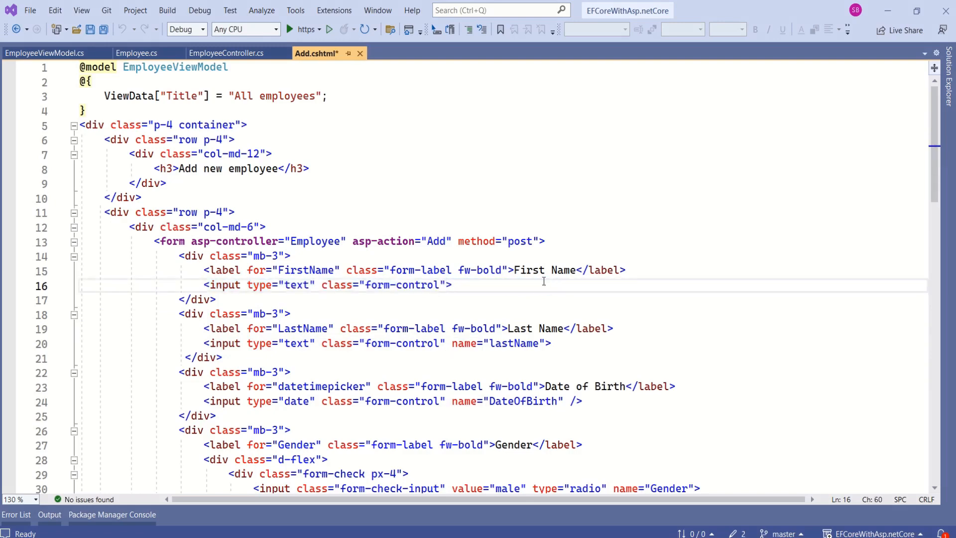
click(247, 284)
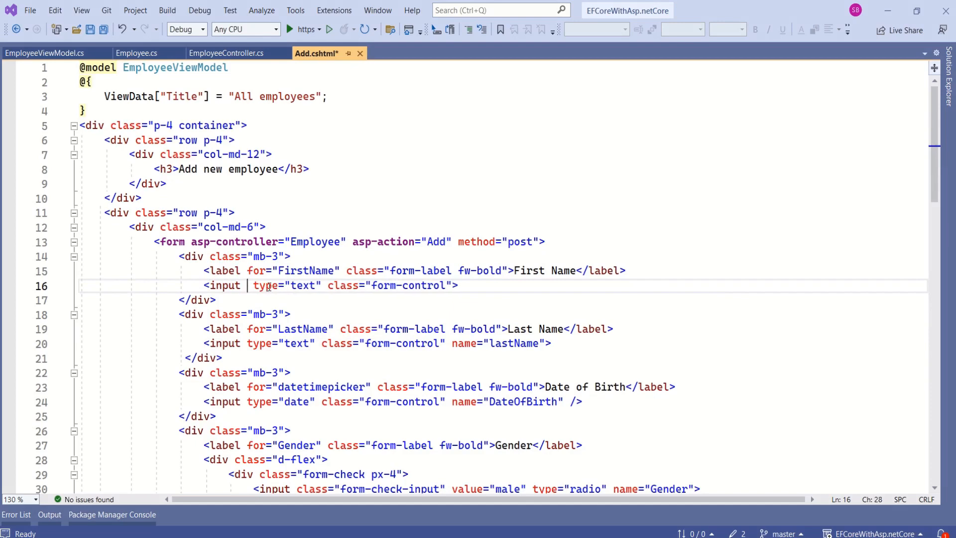
text(asp-for)
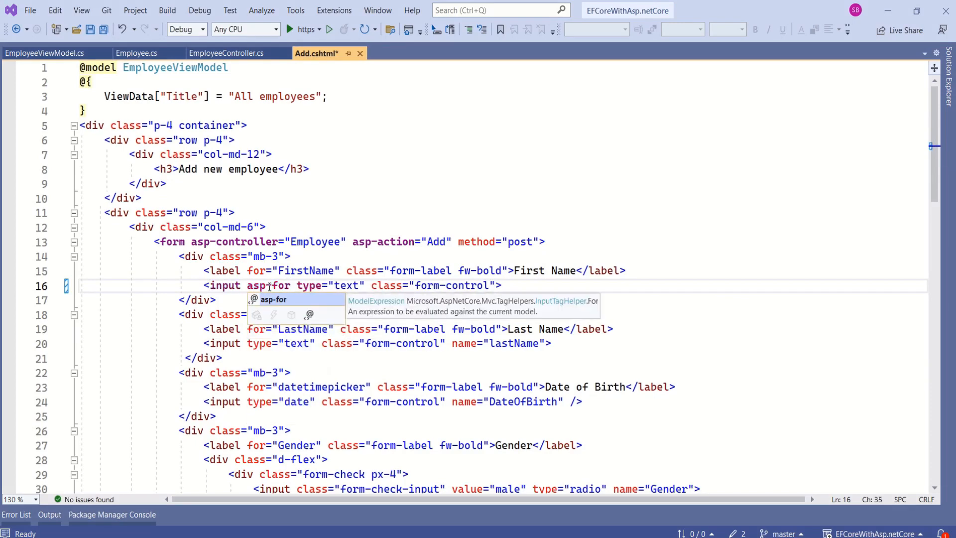
key(Escape)
key(ctrl+space)
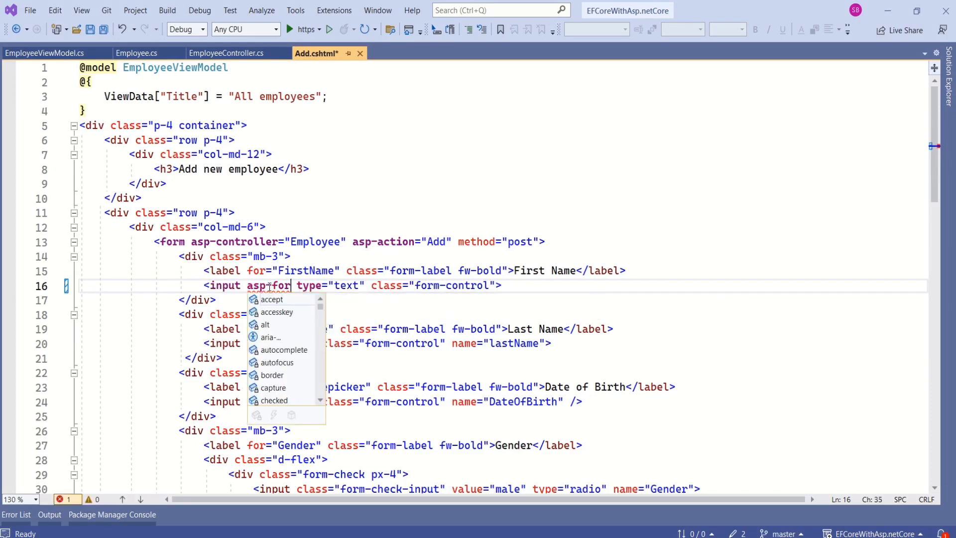
text(=")
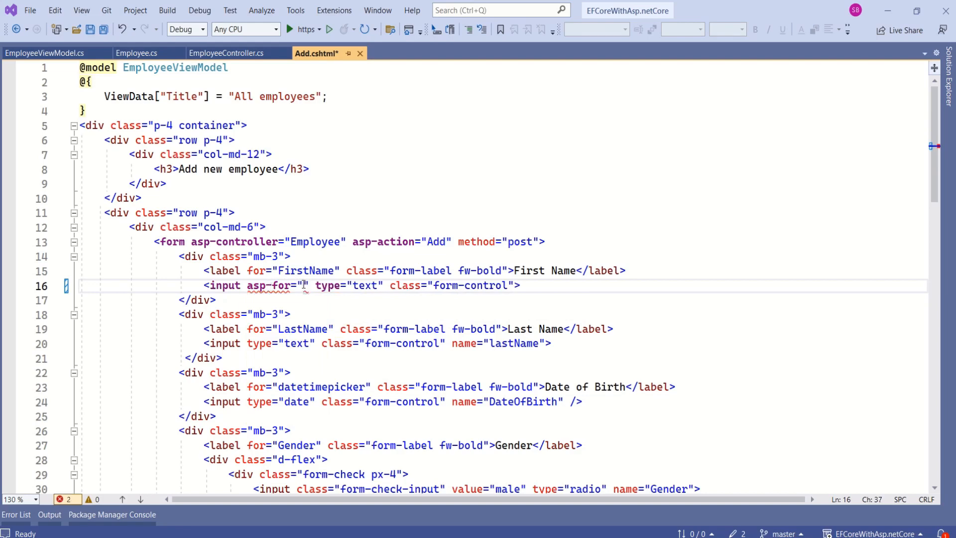
- Check the FirstName and LastName property names in EmployeeViewModel before returning to the Add view
click(45, 54)
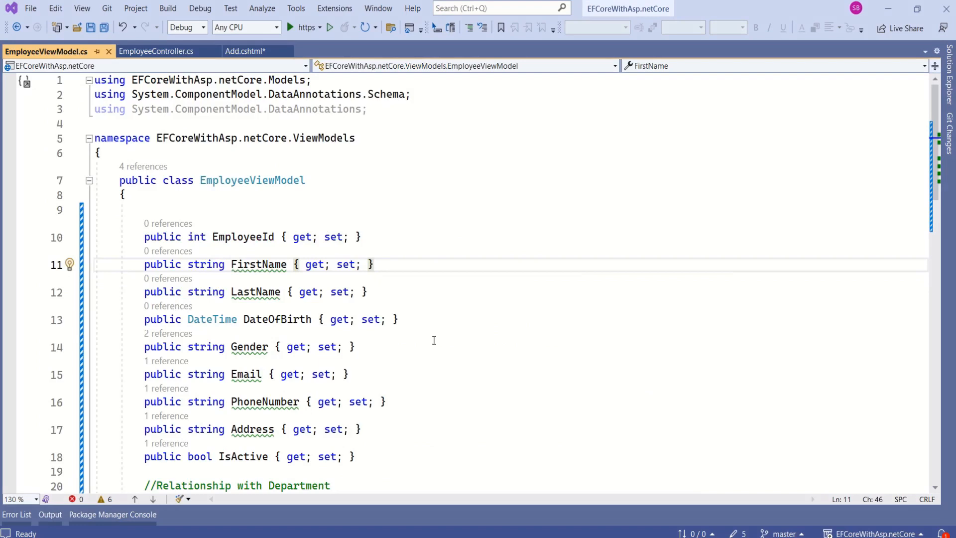
double_click(258, 264)
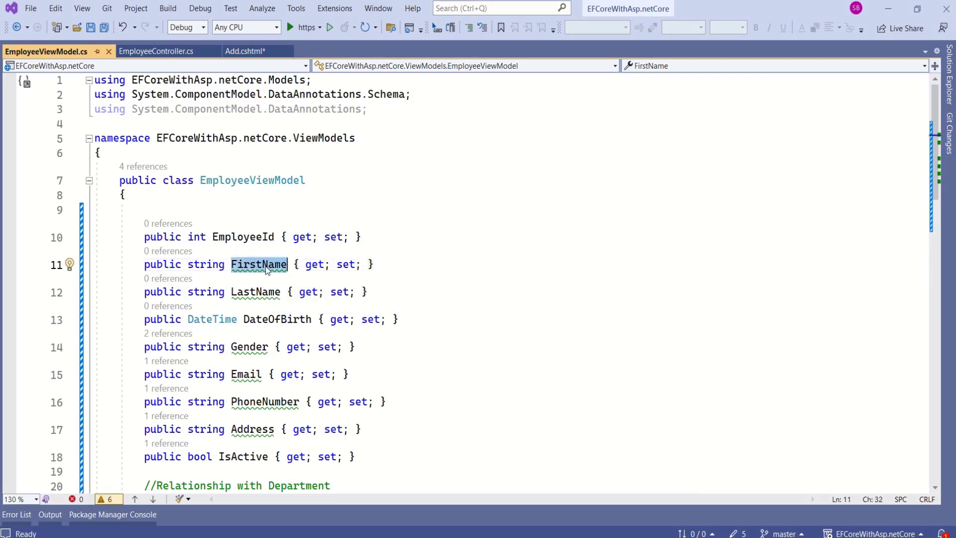
double_click(255, 291)
click(440, 350)
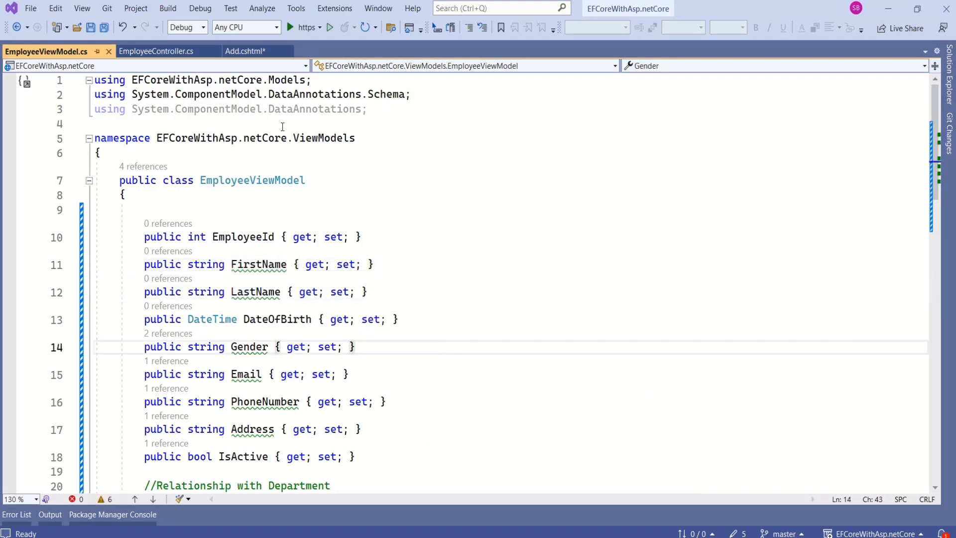
click(247, 51)
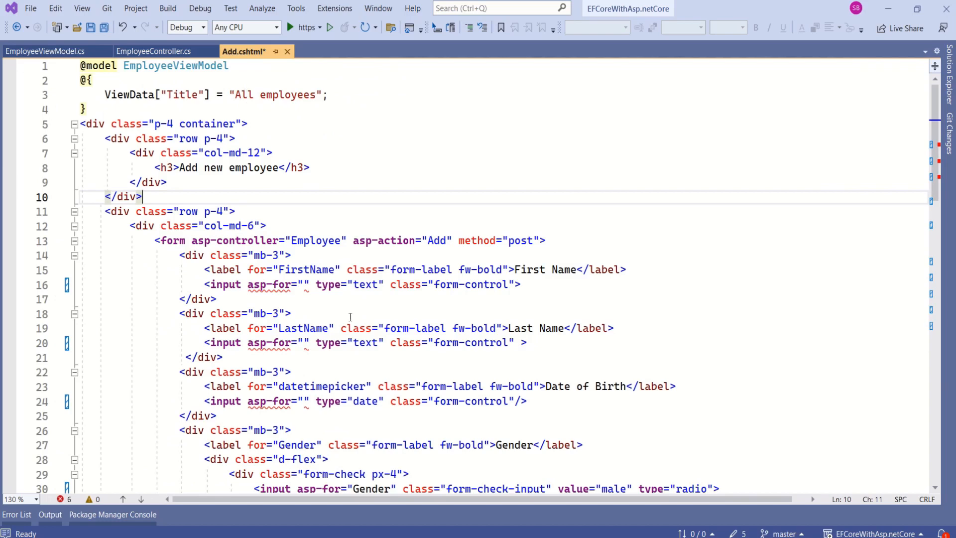
- Bind the three inputs' asp-for attributes to FirstName, LastName and DateOfBirth via IntelliSense
mouse_move(307, 284)
click(306, 285)
text(Fir)
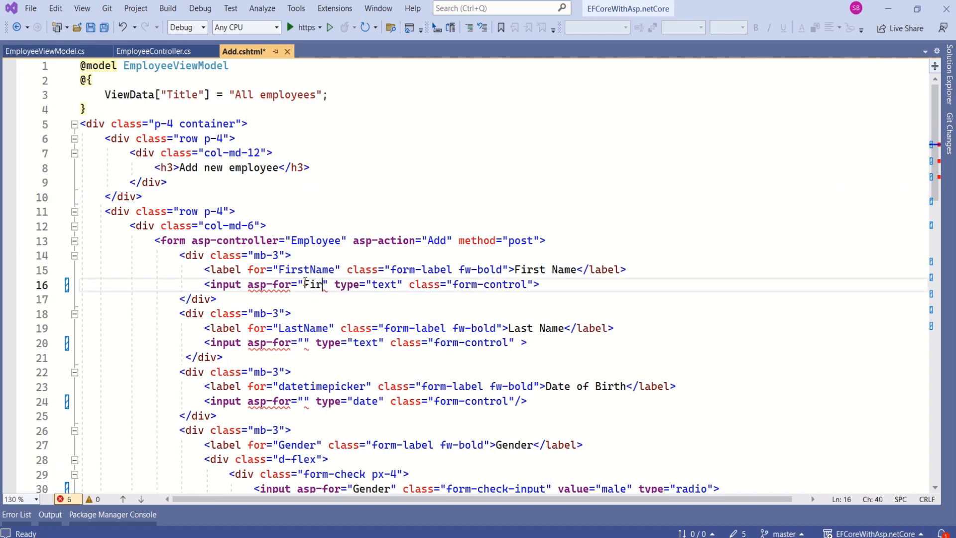
key(Tab)
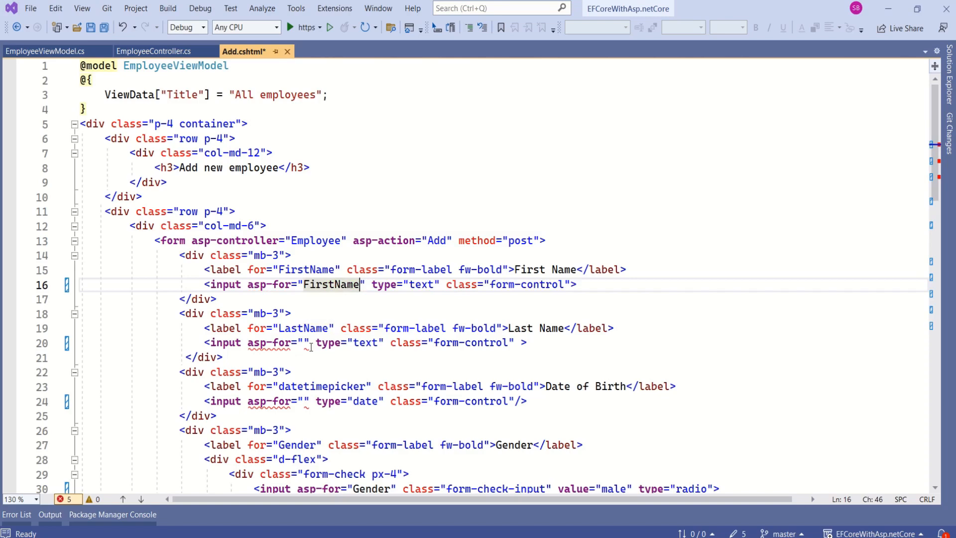
click(304, 343)
text(Last)
key(Tab)
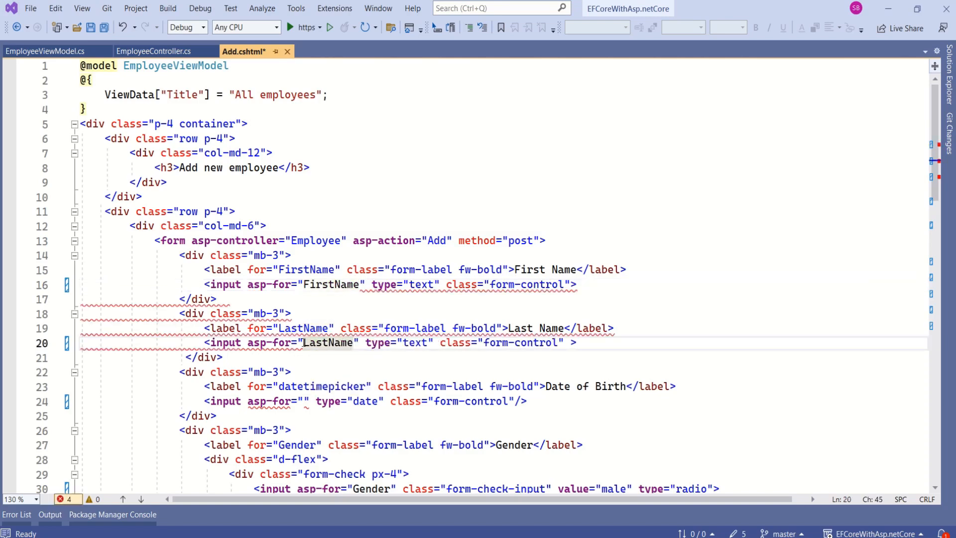
click(305, 401)
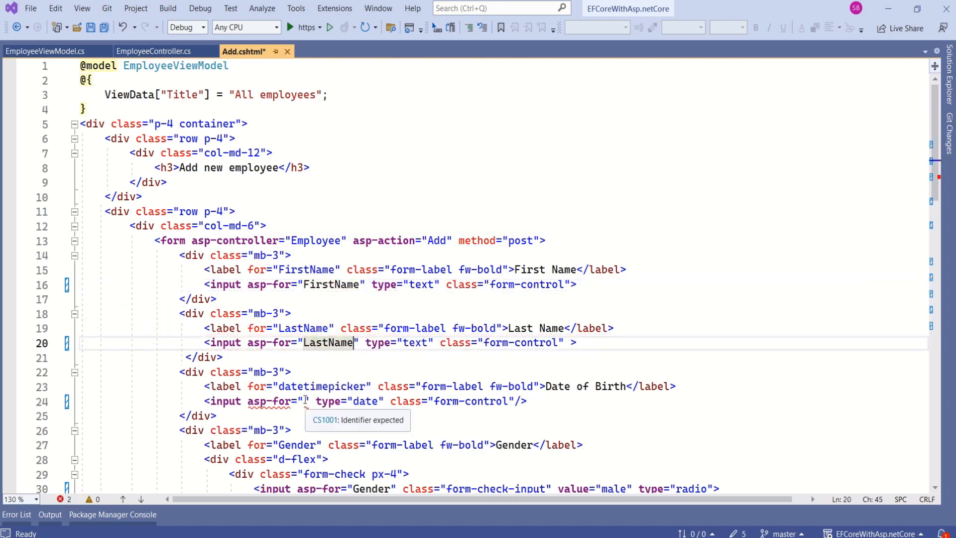
text(Da)
key(Tab)
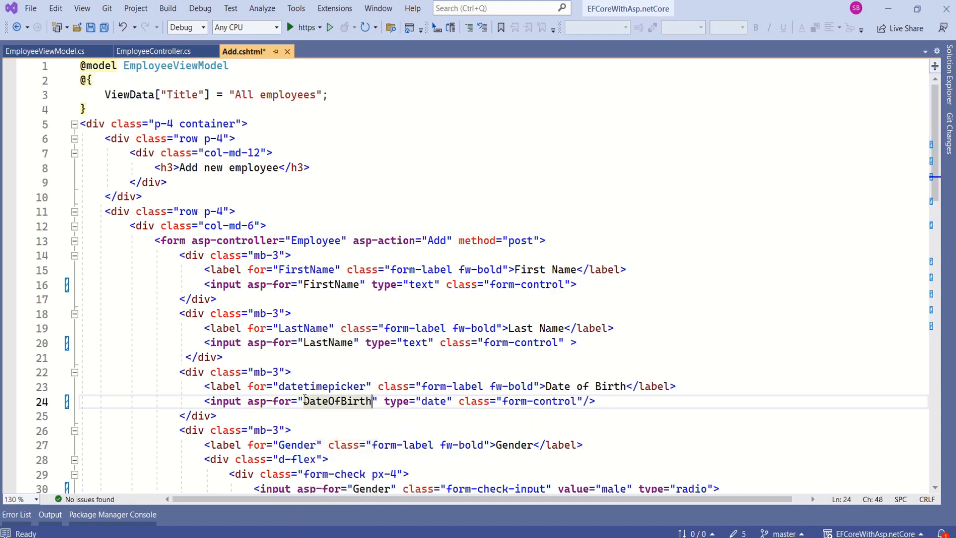
scroll(684, 294, down, 10)
scroll(685, 293, down, 2)
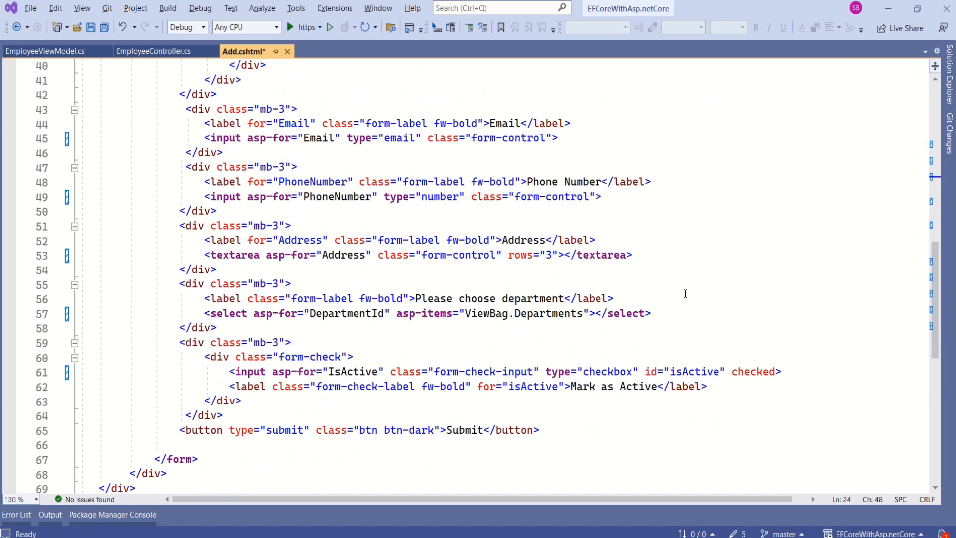
scroll(685, 294, up, 4)
scroll(685, 294, up, 4)
scroll(685, 293, down, 5)
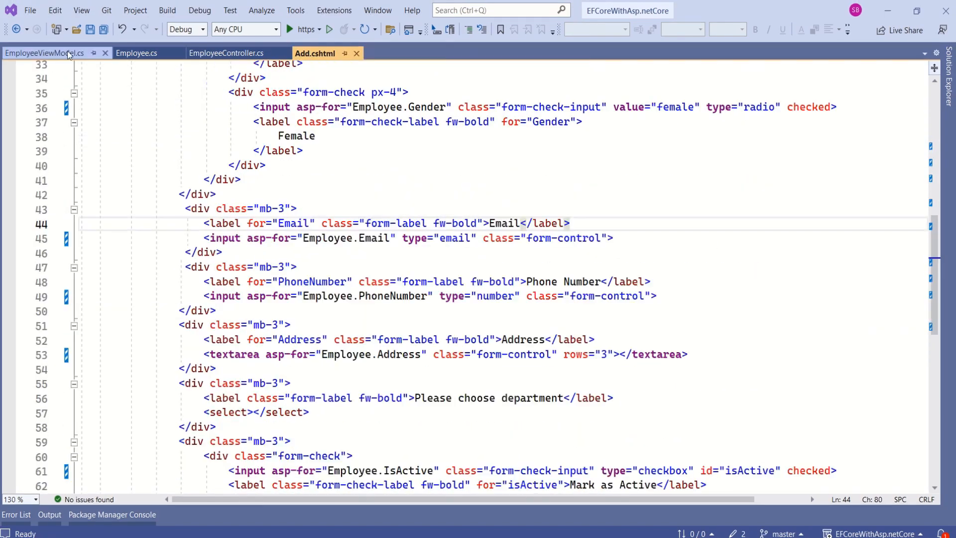
- Set a breakpoint at line 26 of POST Add in EmployeeController.cs and start debugging with https
click(213, 52)
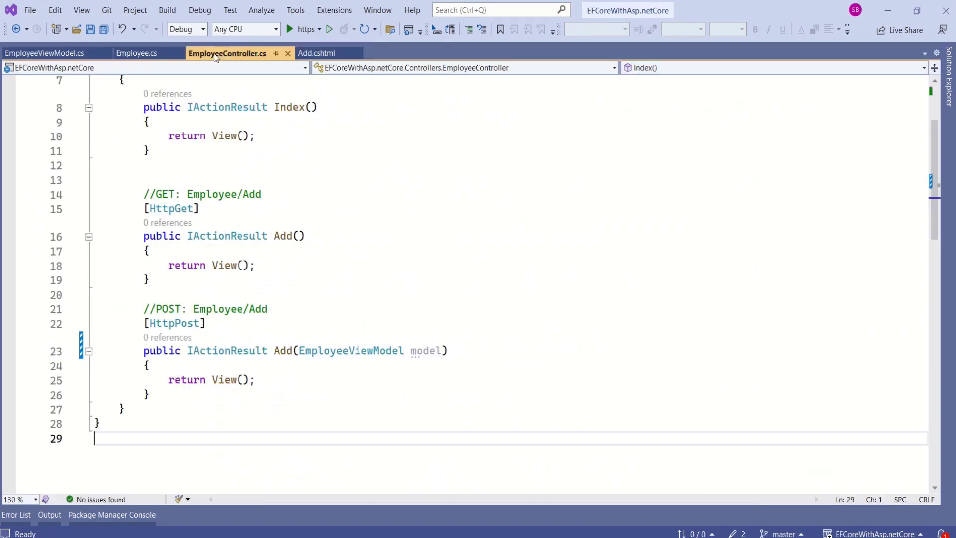
click(10, 395)
click(305, 29)
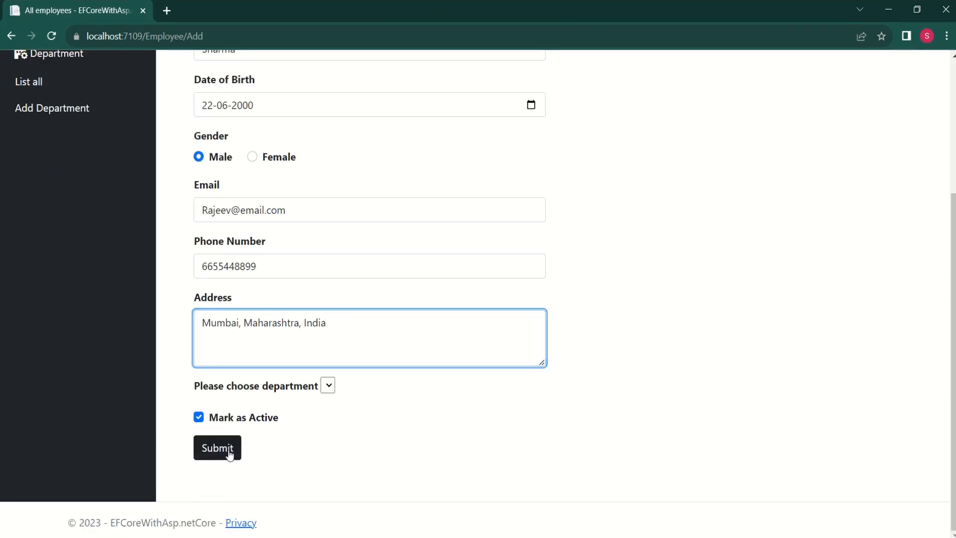
- Submit the filled-in Add new employee form so the POST Add breakpoint is hit
click(230, 452)
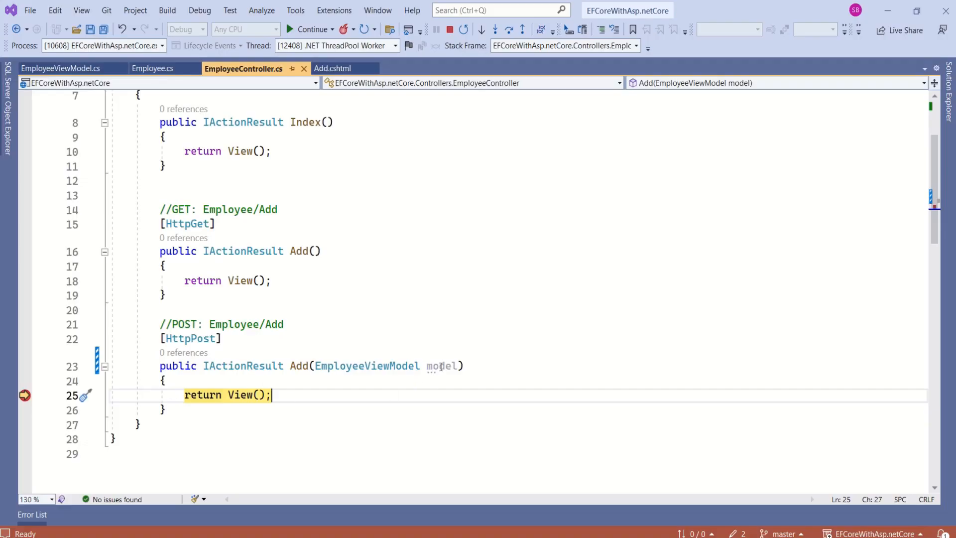
mouse_move(441, 365)
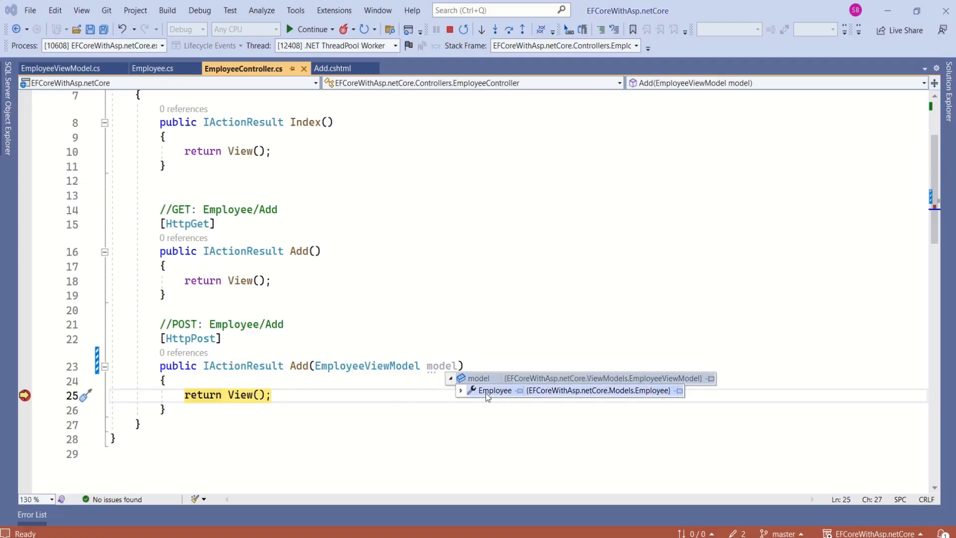
click(461, 391)
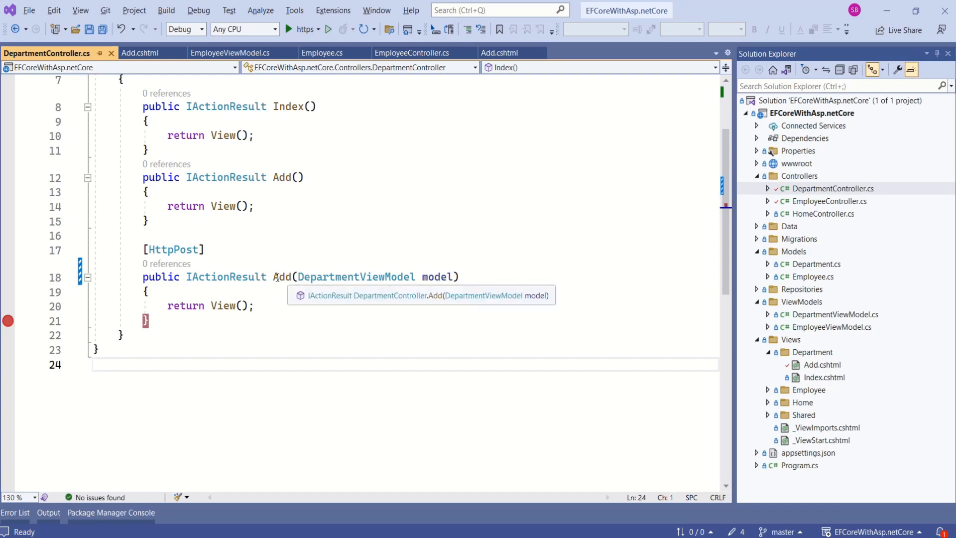
double_click(282, 276)
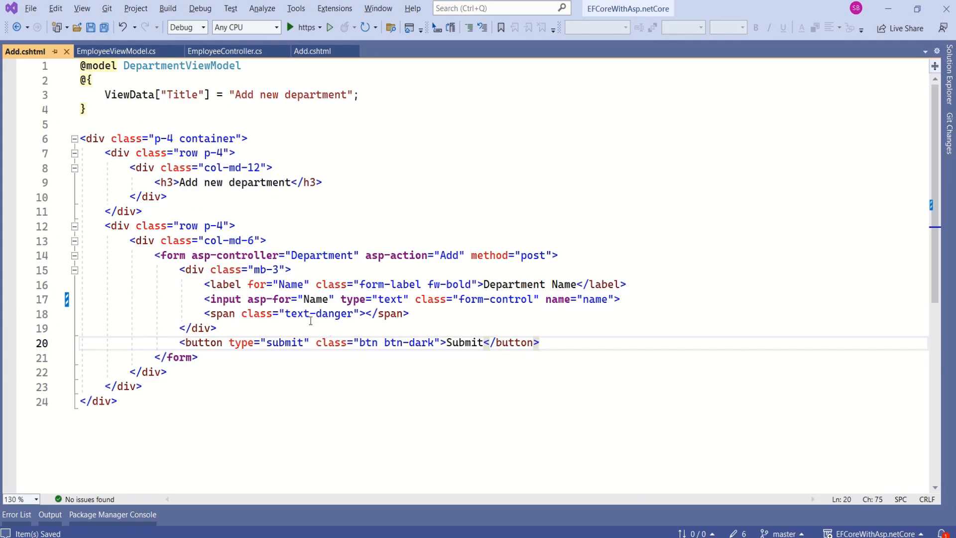
click(243, 299)
drag(246, 299, 334, 298)
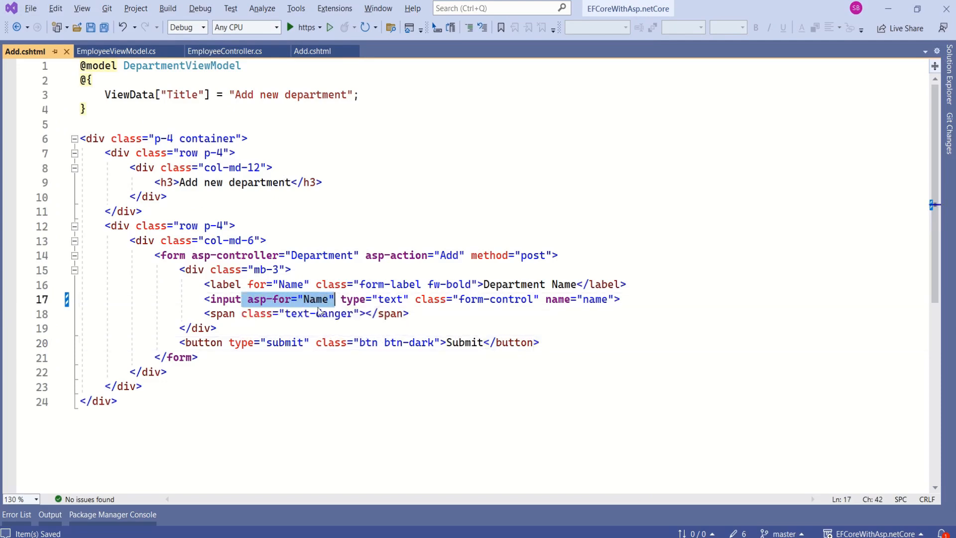